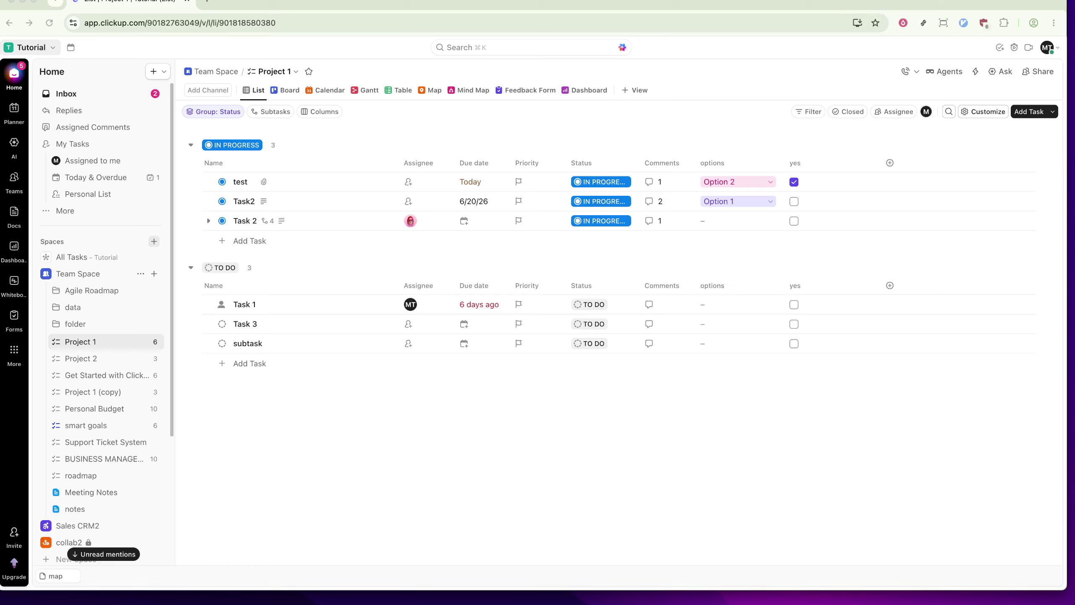
- Open the automations of Project 1 and look through the ready-made automation templates
click(823, 462)
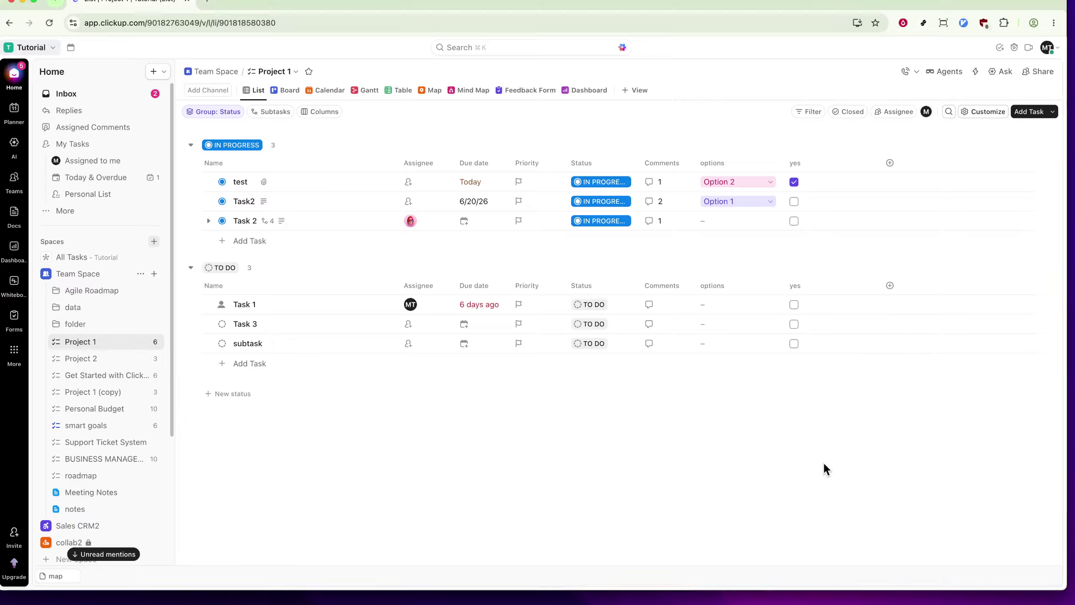
click(975, 72)
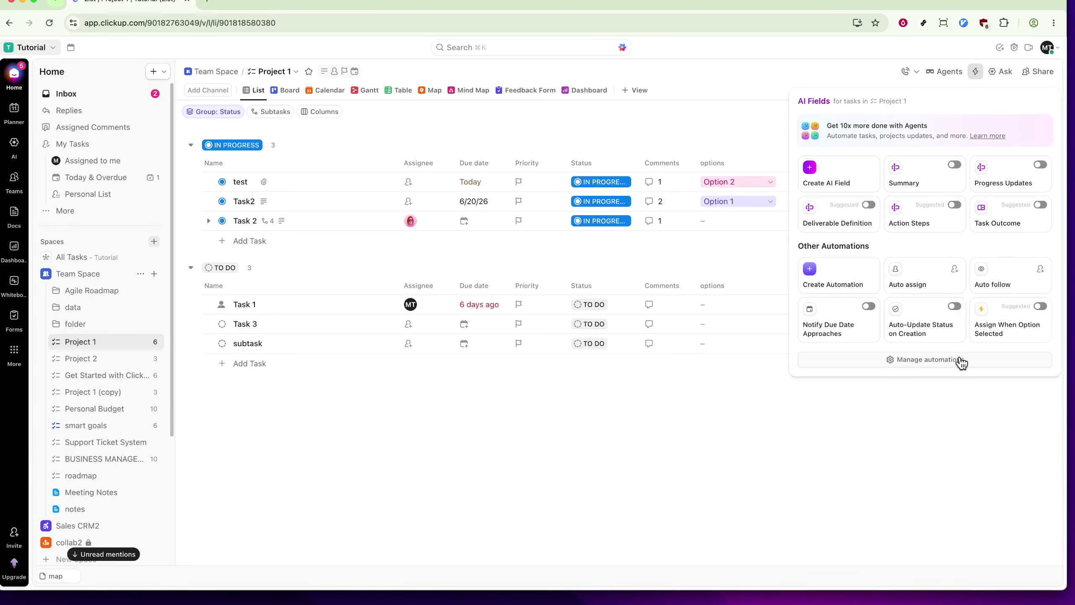
click(833, 280)
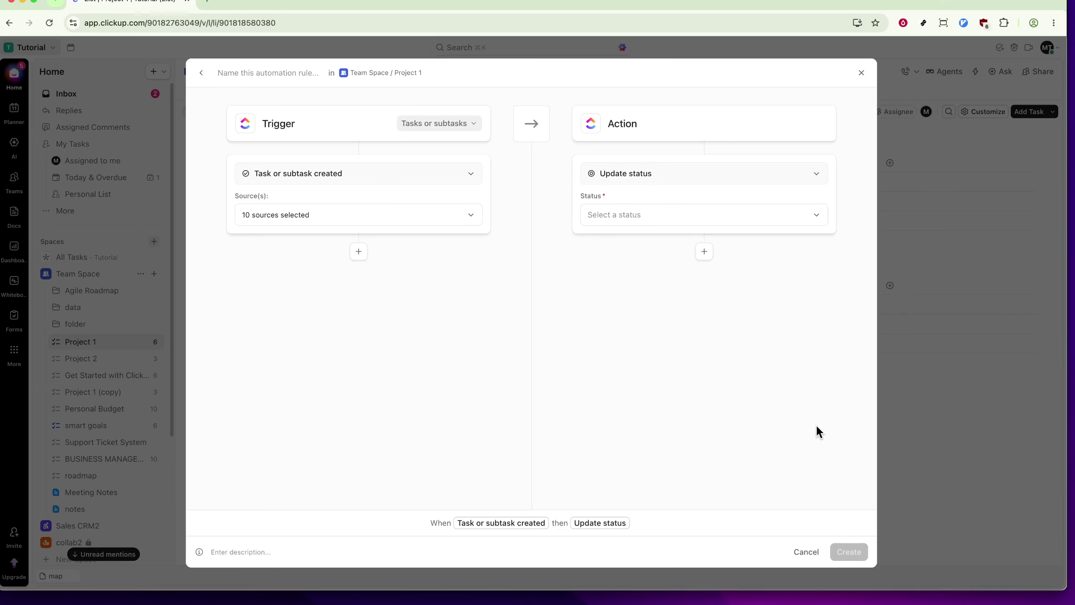
click(807, 551)
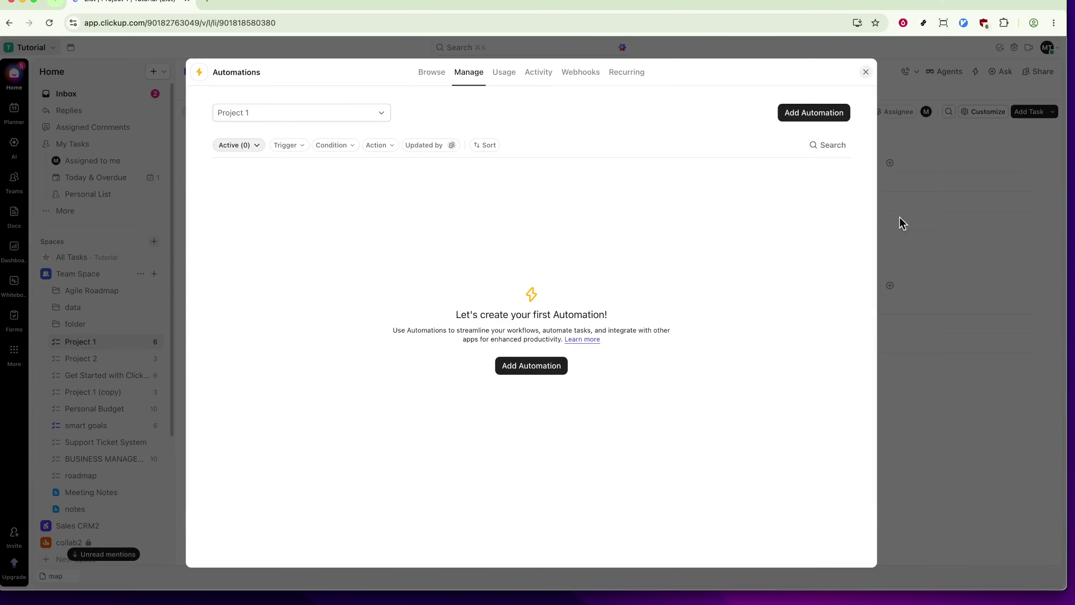
click(442, 72)
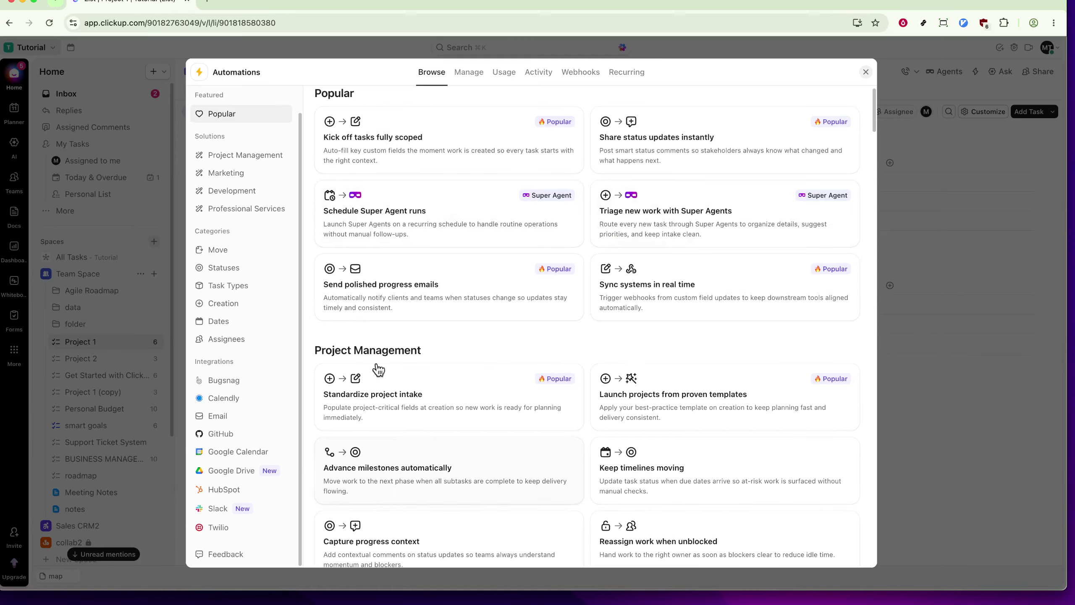
click(470, 76)
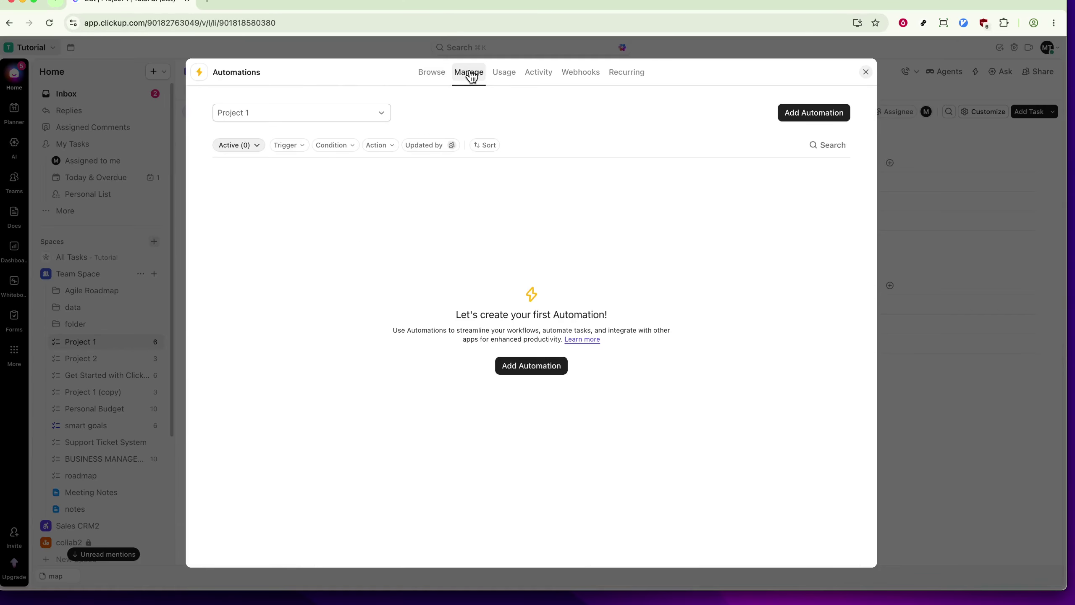
- Start a new automation for Project 1, keeping "Task or subtask created" as its trigger
click(803, 113)
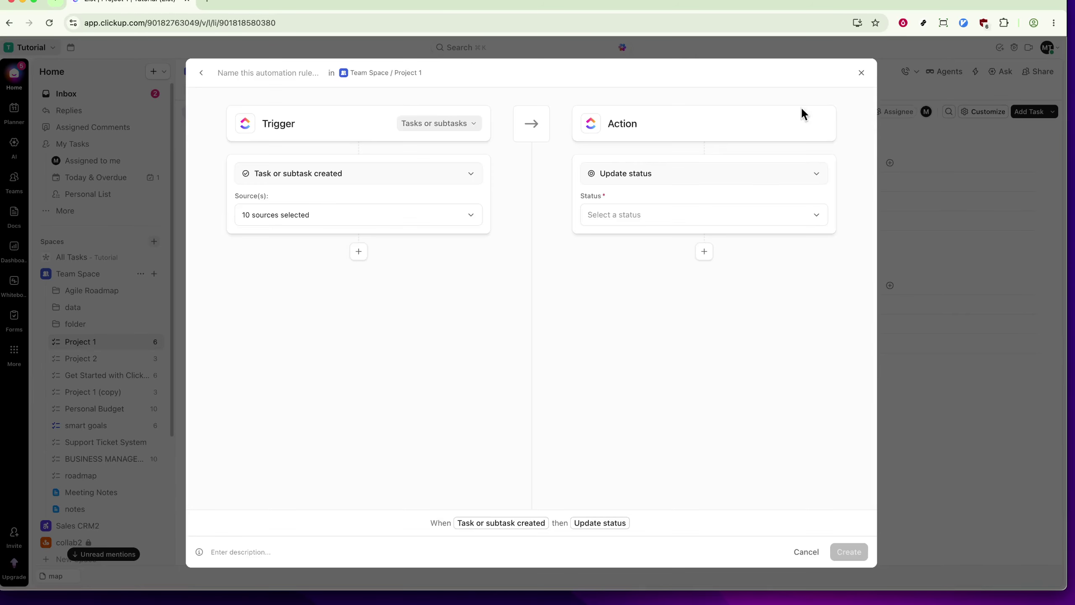
click(363, 181)
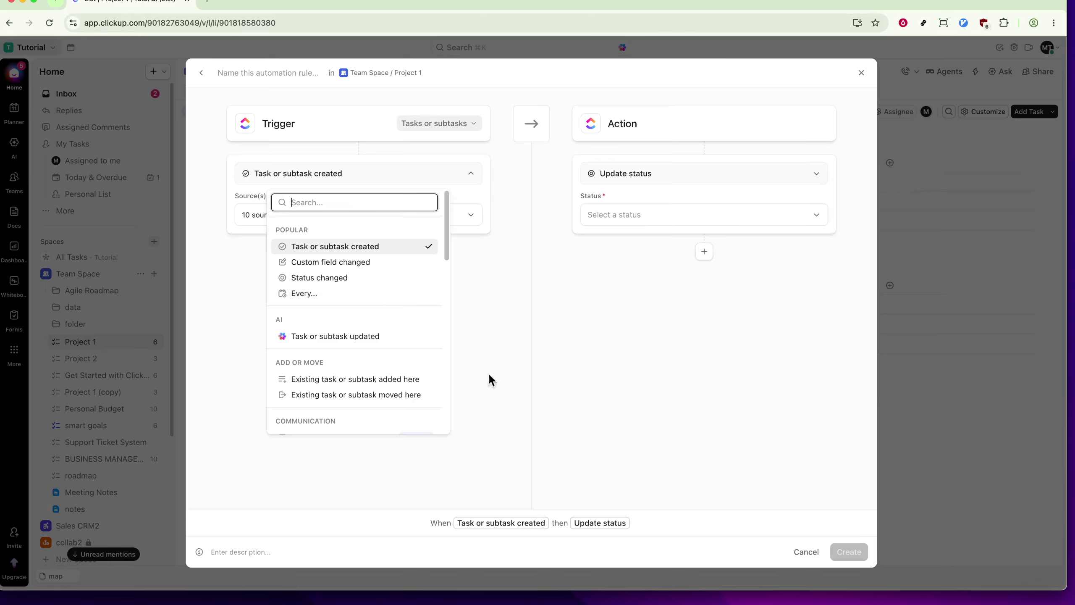
click(500, 368)
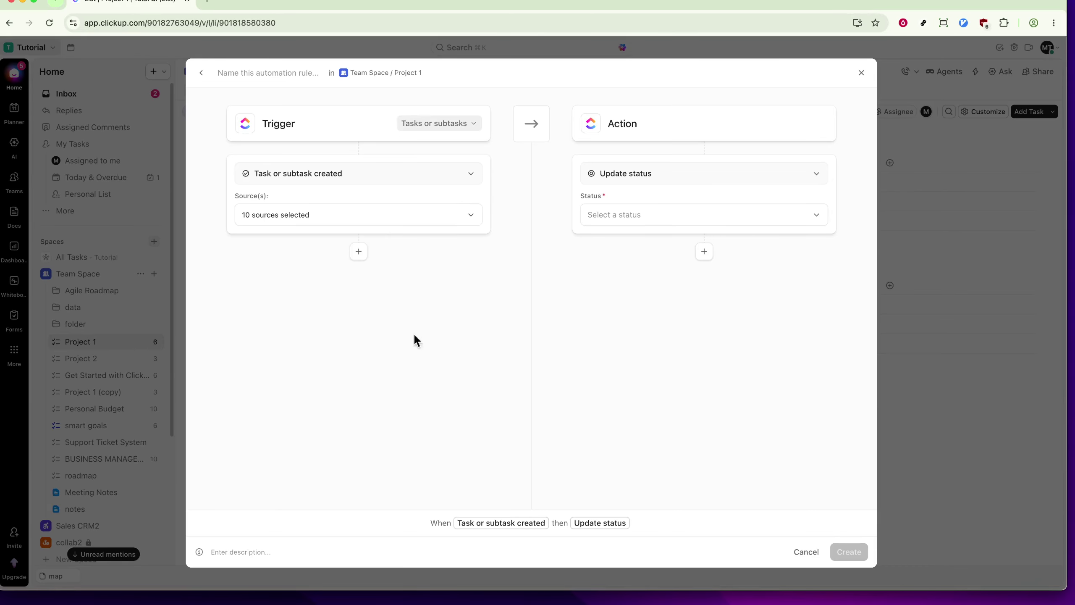
- Add a condition to the trigger requiring that the Assignee is any of Me
click(362, 258)
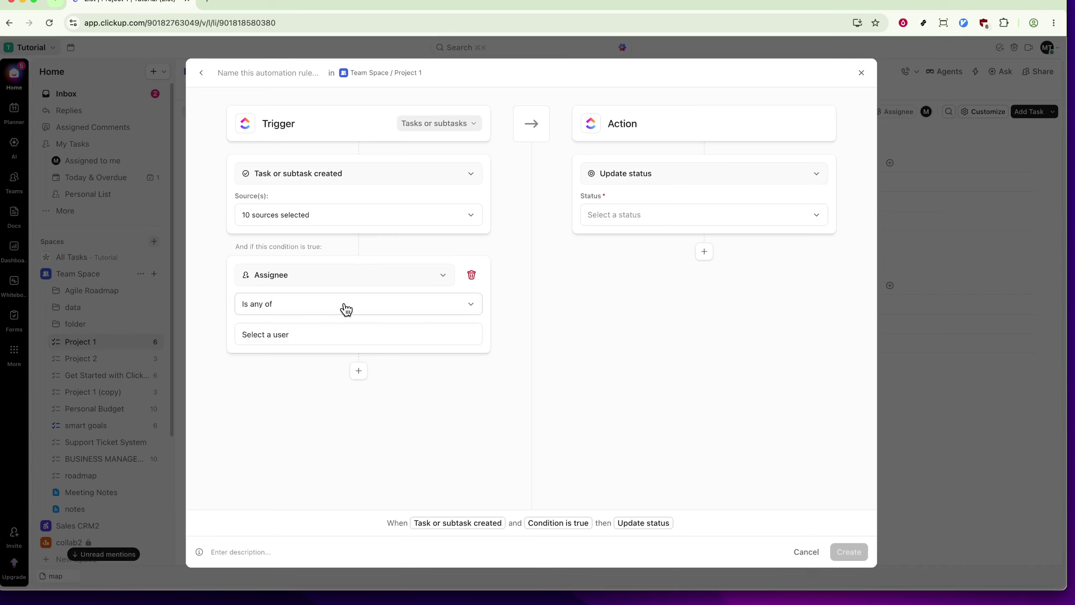
click(358, 271)
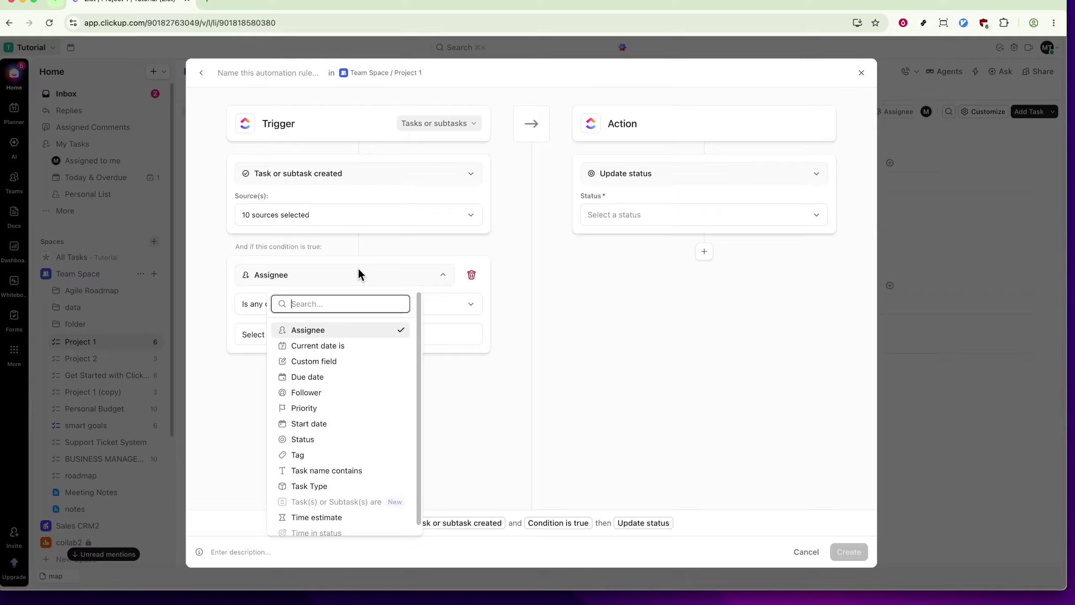
text(cre)
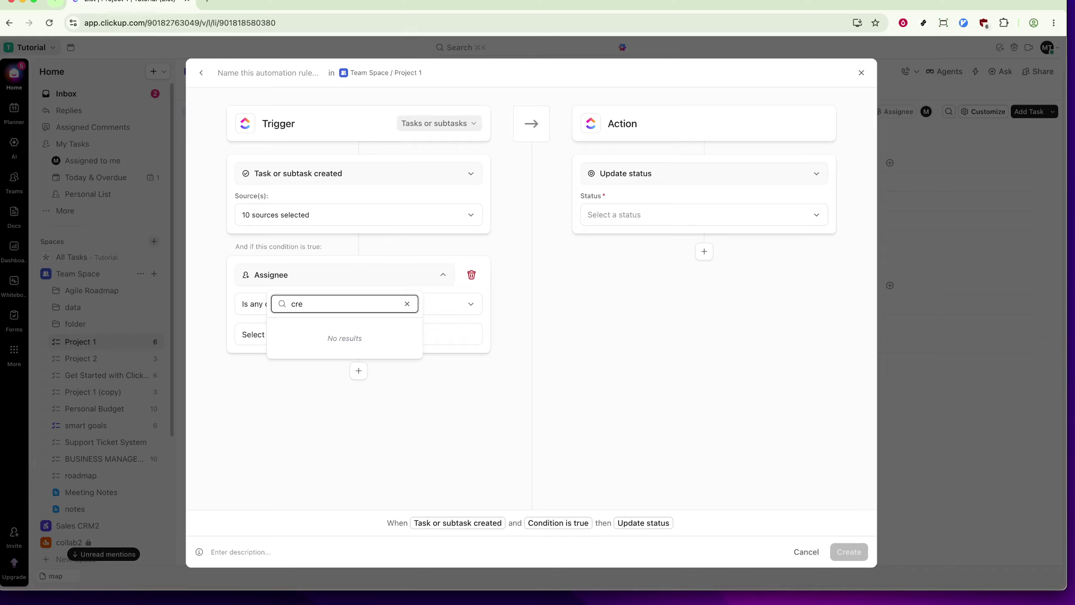
text(aate)
key(alt+BackSpace)
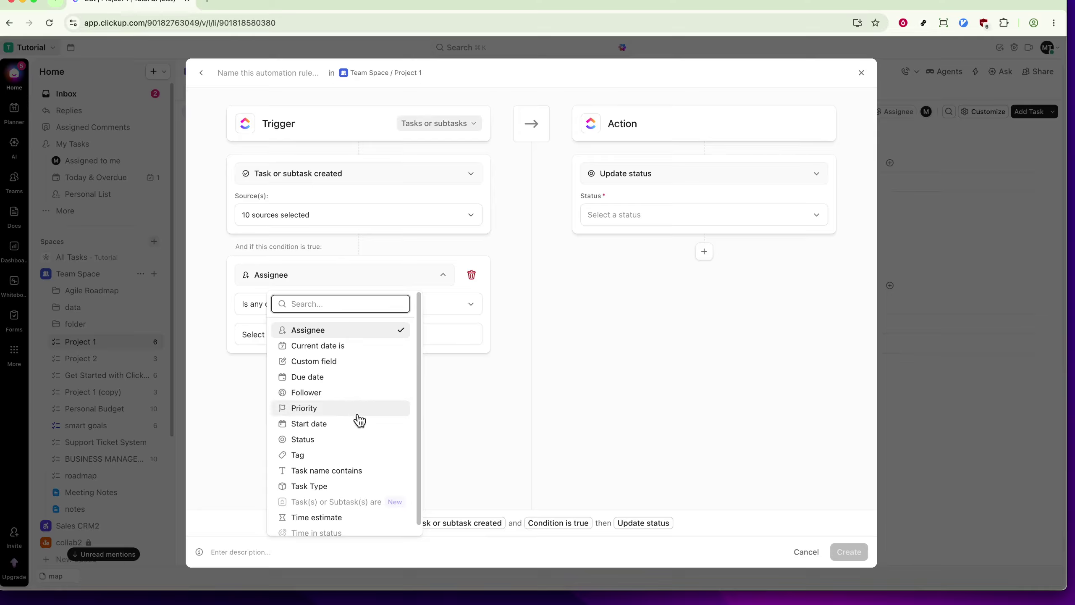
scroll(361, 425, down, 1)
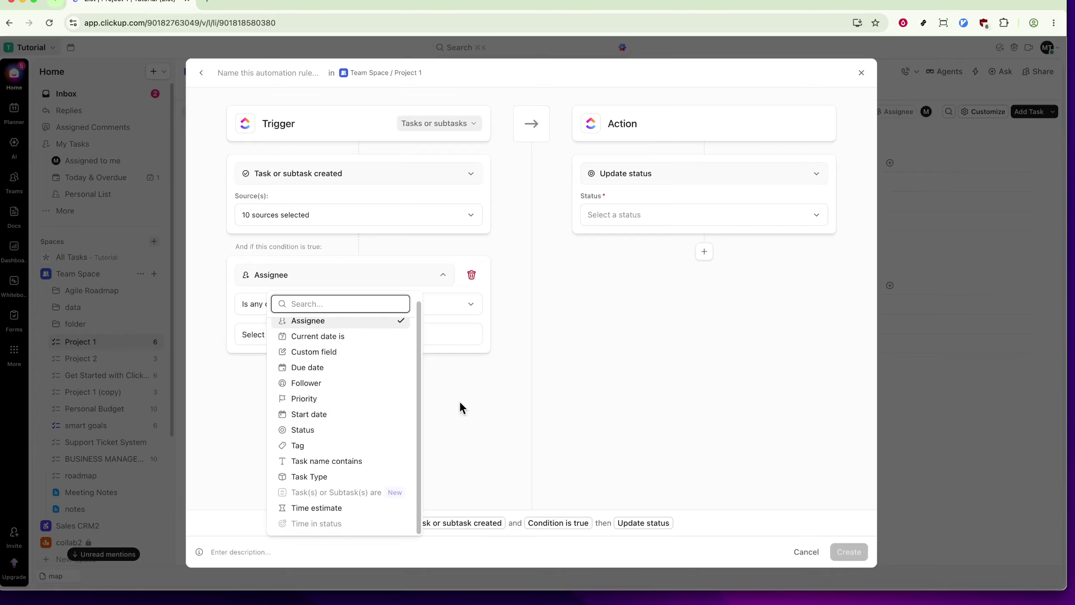
click(478, 402)
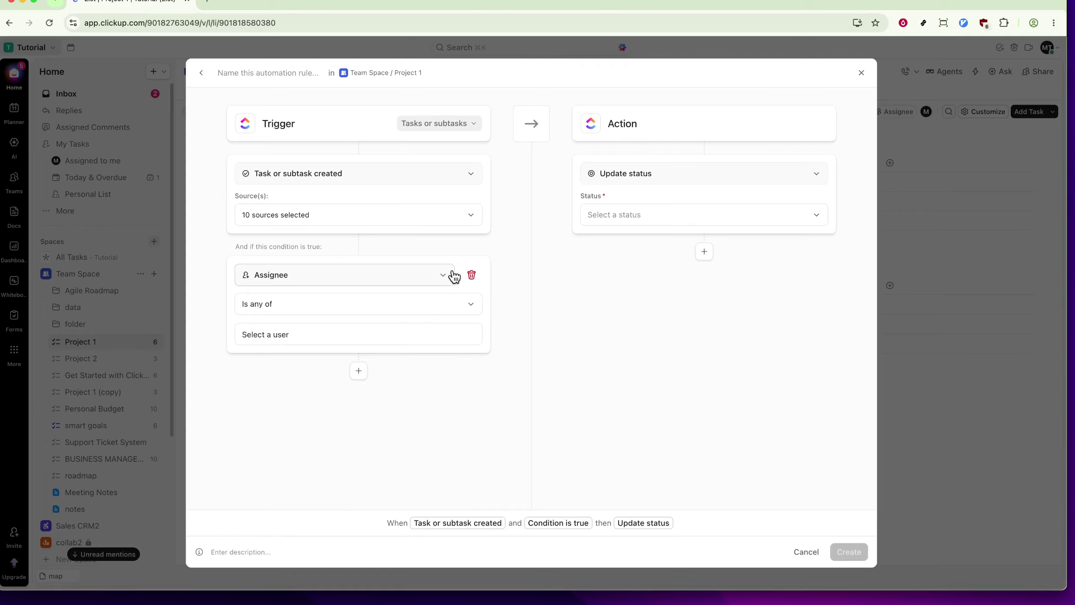
click(418, 339)
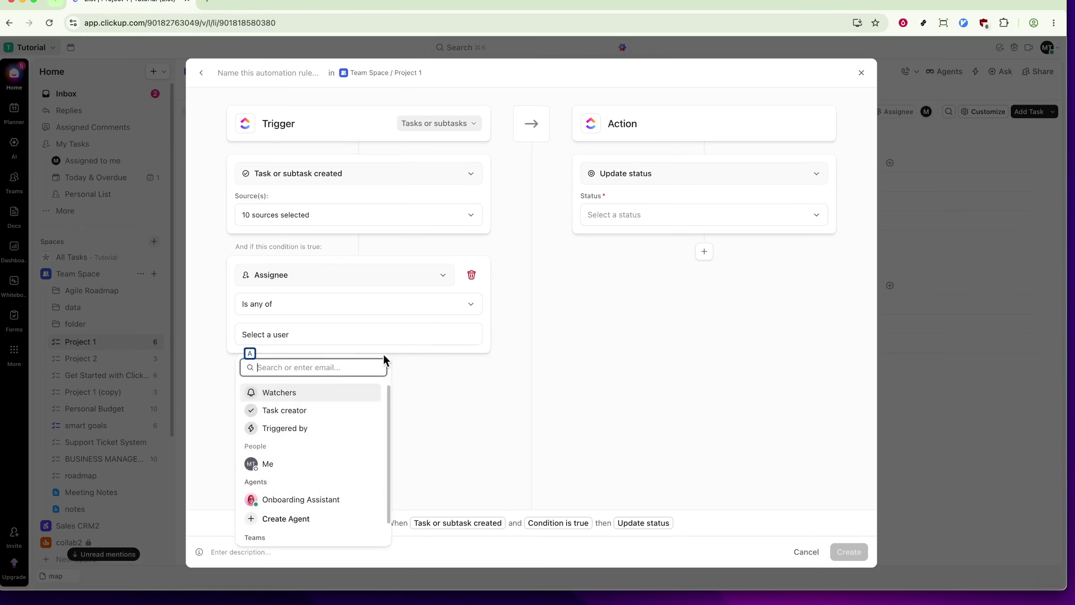
click(302, 463)
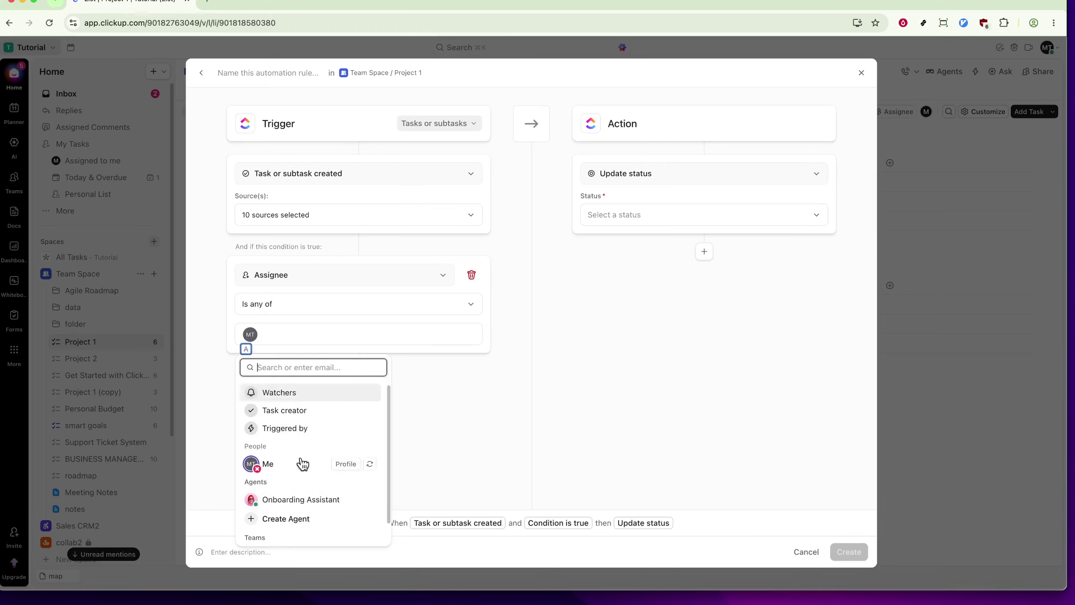
click(504, 398)
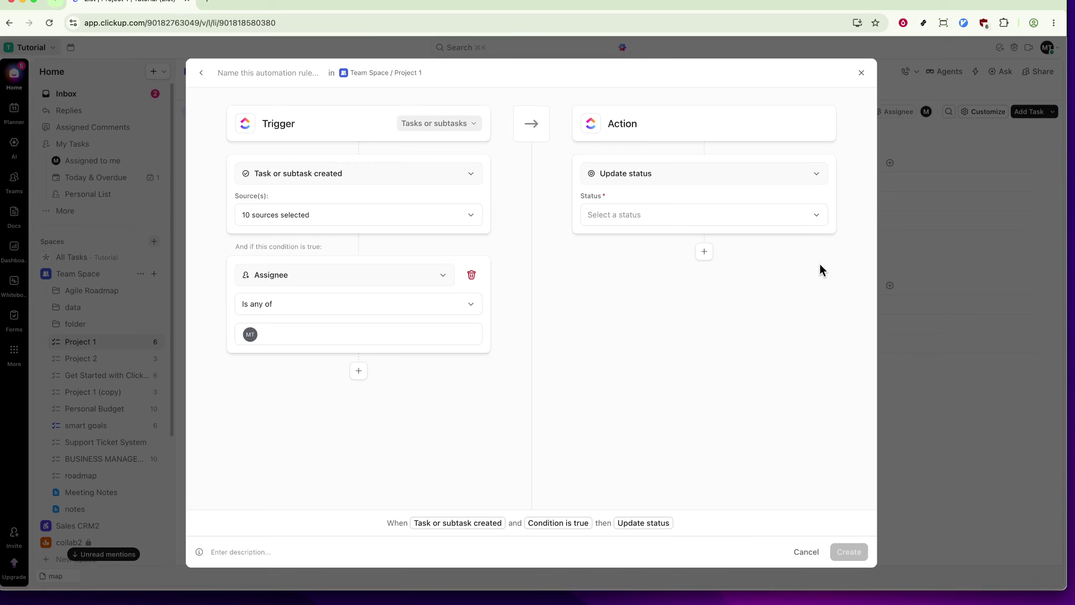
- Set the automation's action to "Update due date" with the due date option "Days after trigger date"
click(731, 174)
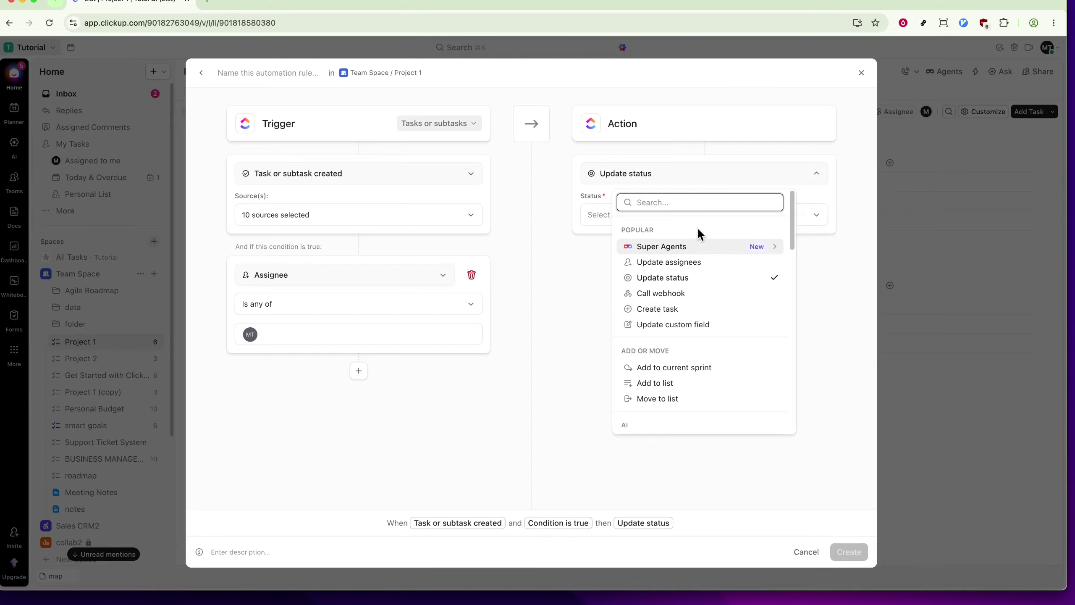
click(721, 172)
click(719, 172)
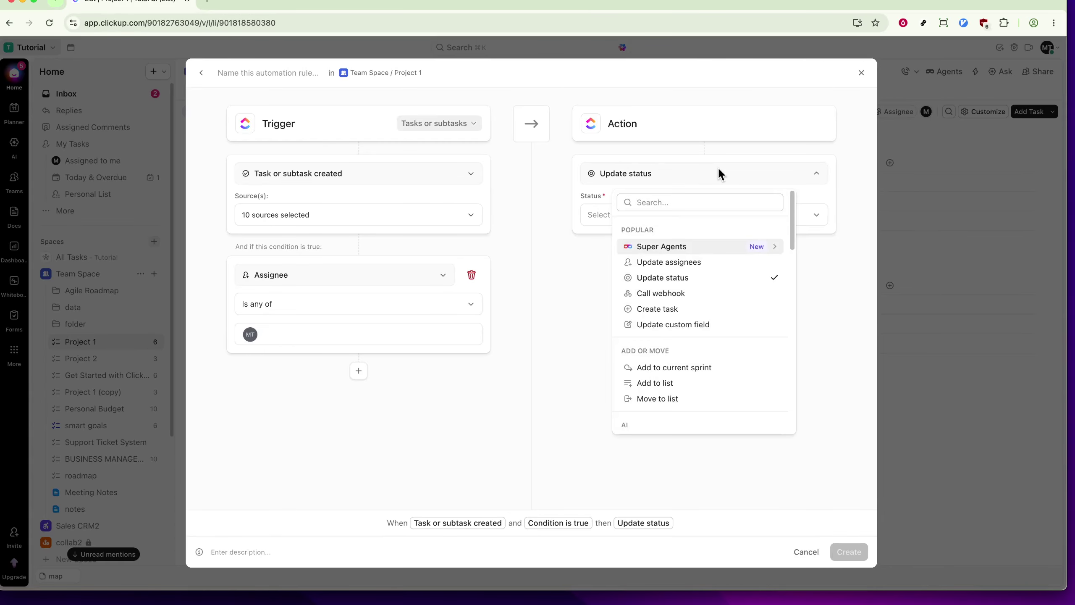
text(da)
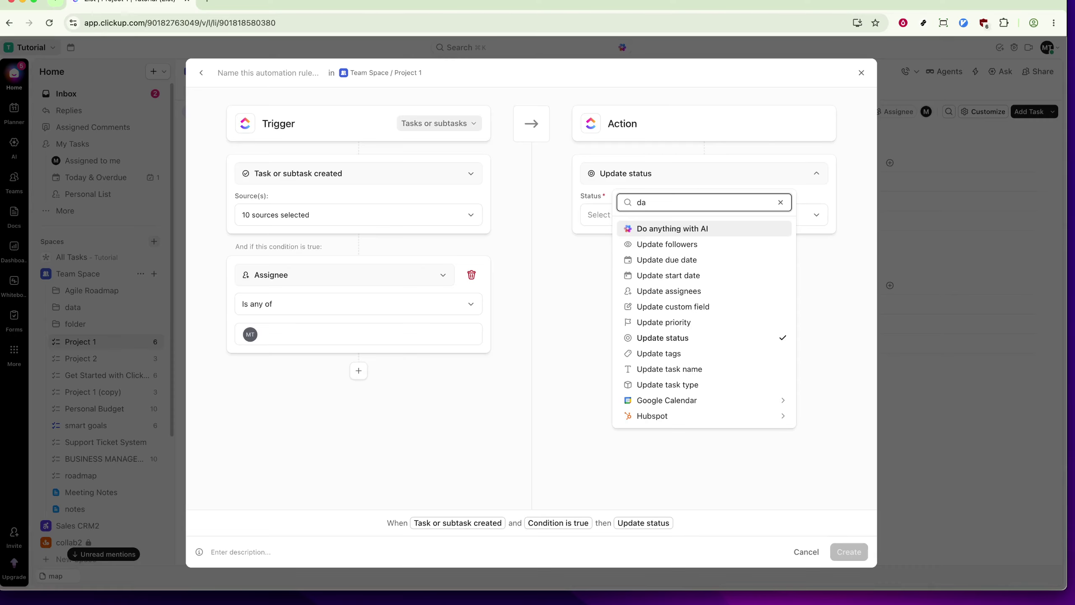
text(u)
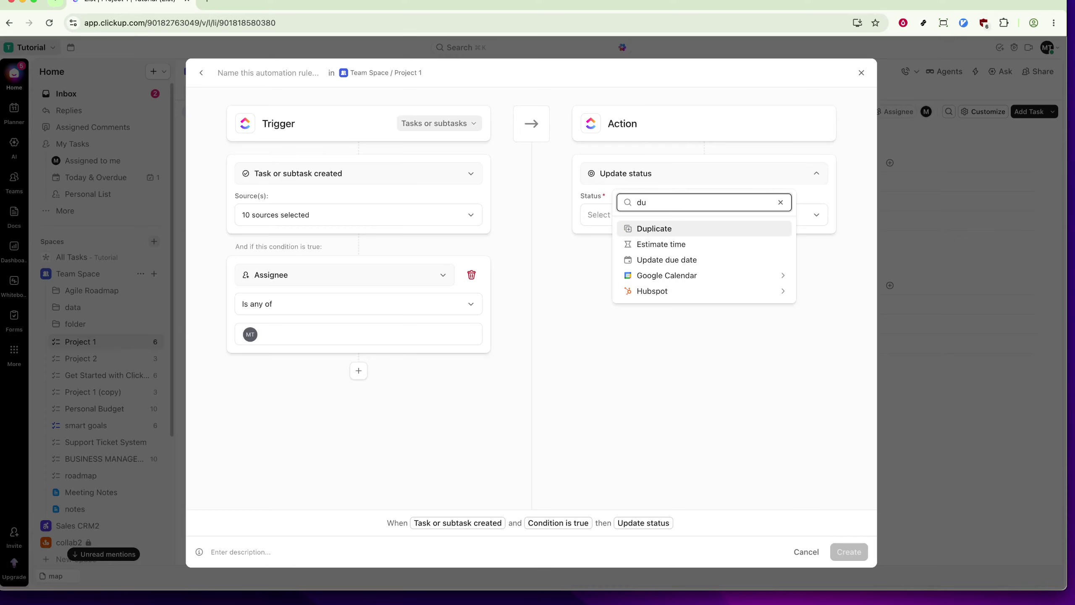
text(e)
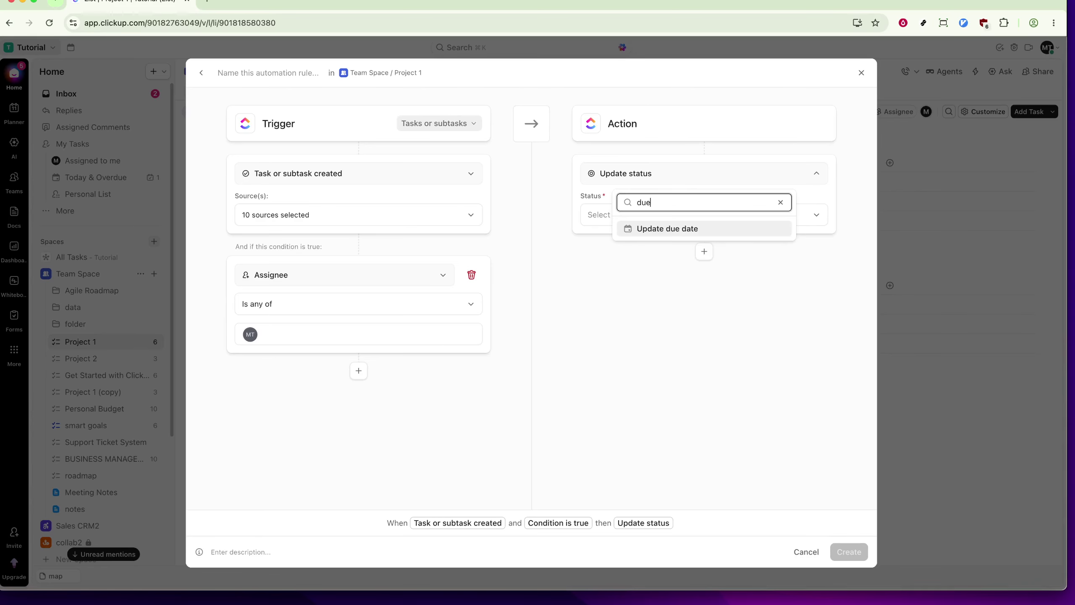
key(Return)
click(699, 212)
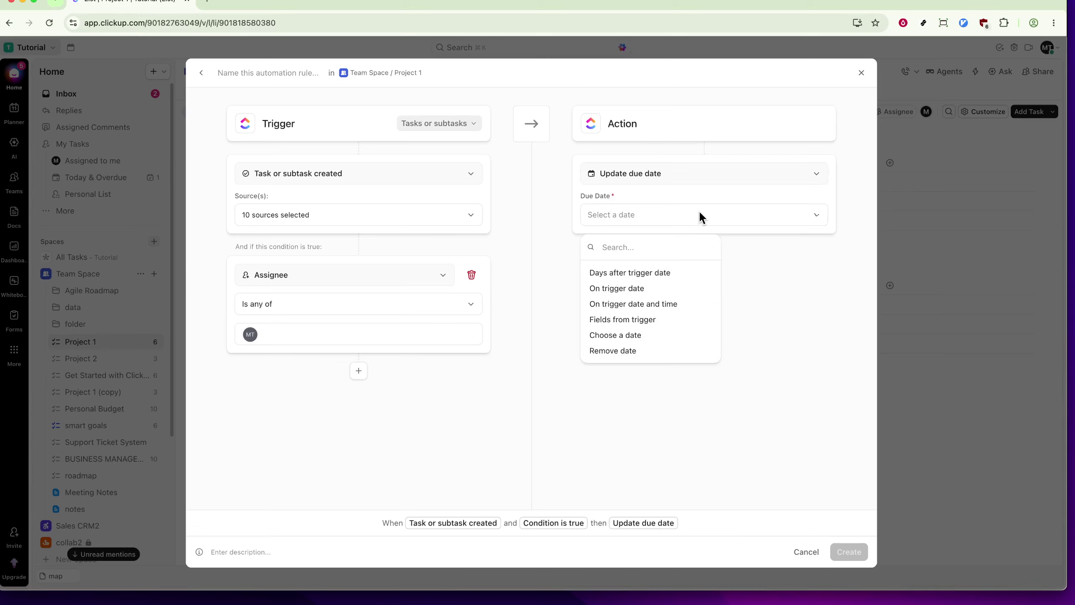
click(676, 274)
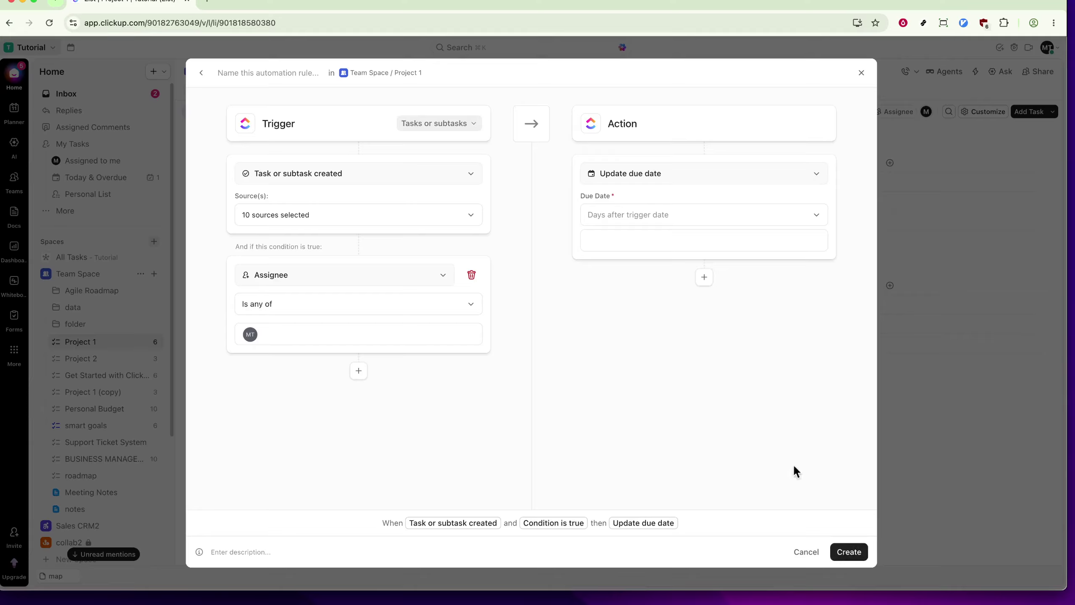
- Try to create the automation, remove its Assignee condition, and try to create it again
click(861, 553)
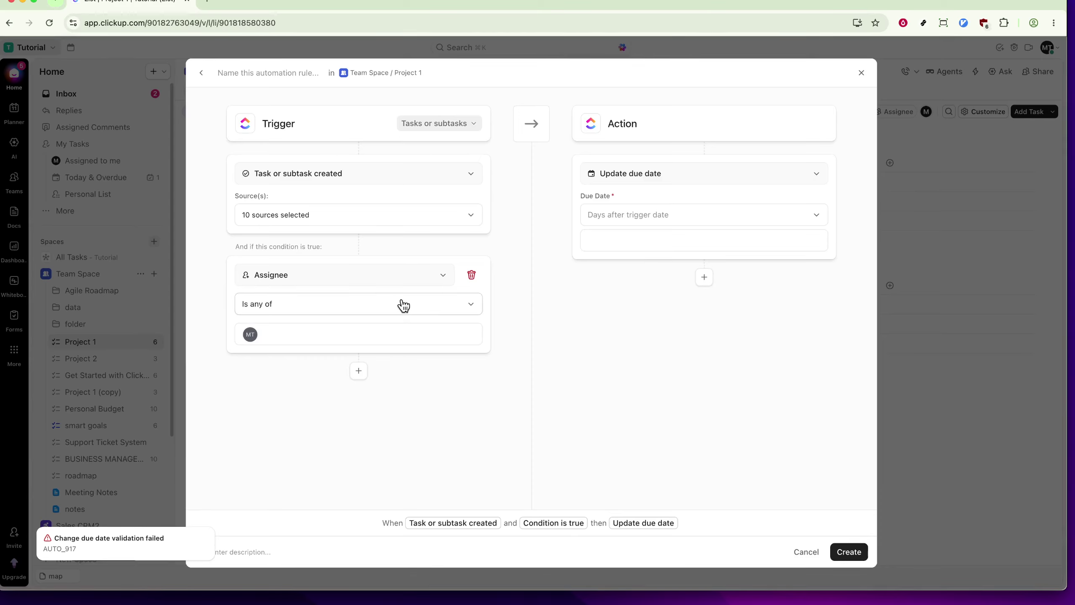
click(472, 275)
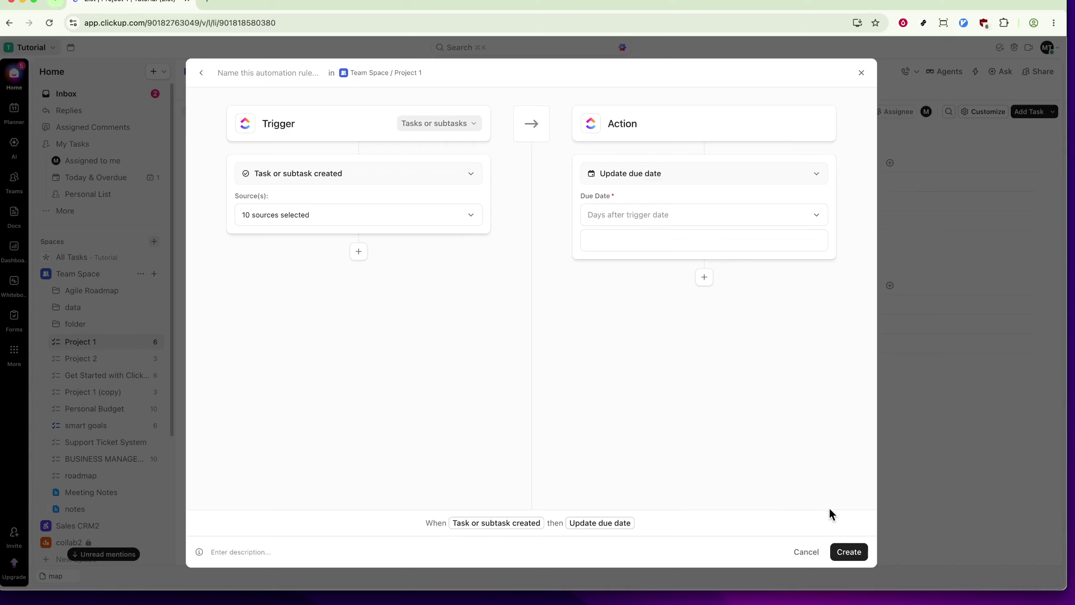
click(844, 551)
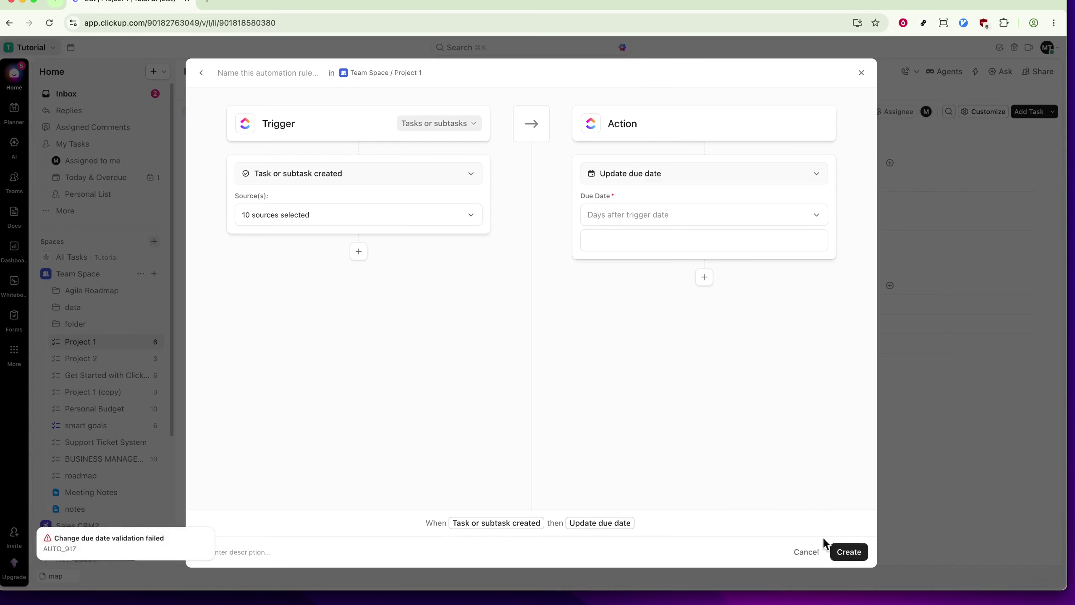